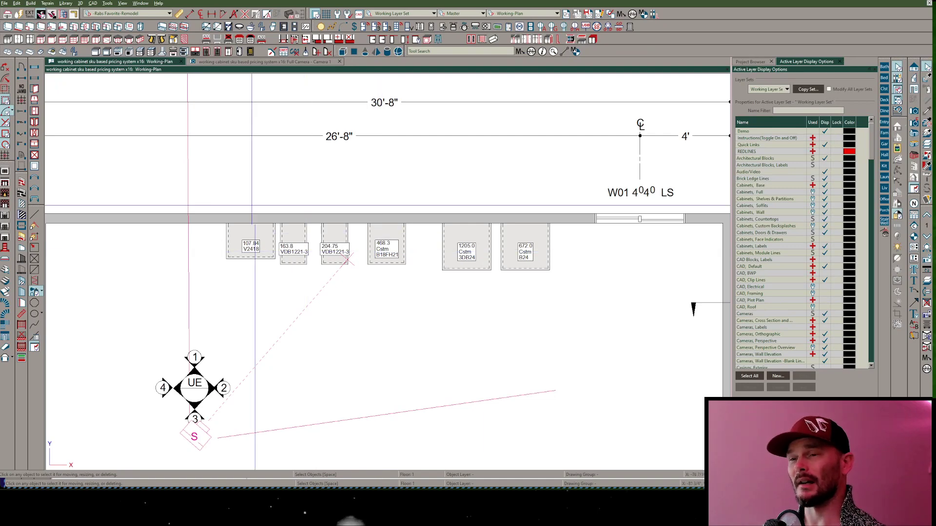
- Try converting the V2418 vanity cabinet to a custom two-drawer 2DB2418 base with a style palette, and undo it
{"action": "scroll", "coordinate": [246, 282], "scroll_direction": "up", "scroll_amount": 3}
{"action": "left_click", "coordinate": [259, 194]}
{"action": "middle_click_drag", "start_coordinate": [310, 170], "coordinate": [319, 213]}
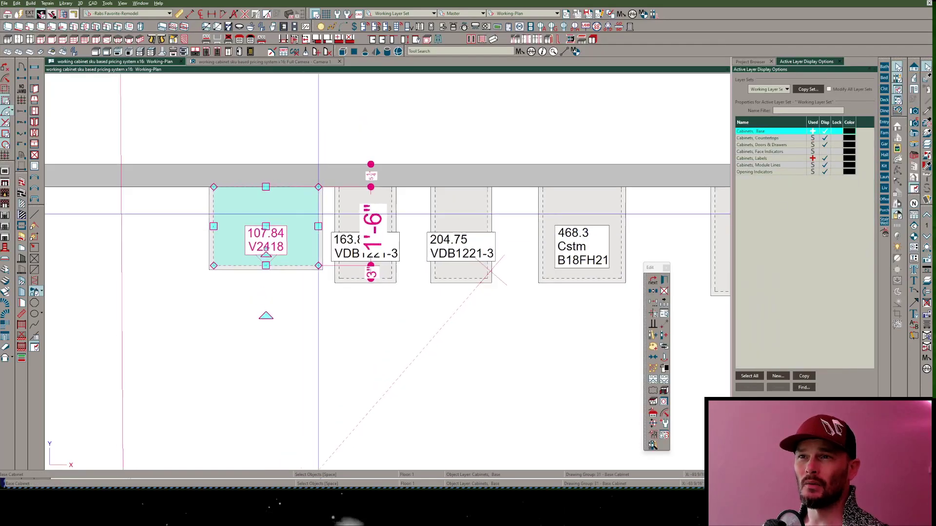
{"action": "scroll", "coordinate": [271, 244], "scroll_direction": "up", "scroll_amount": 3}
{"action": "key", "text": "Escape"}
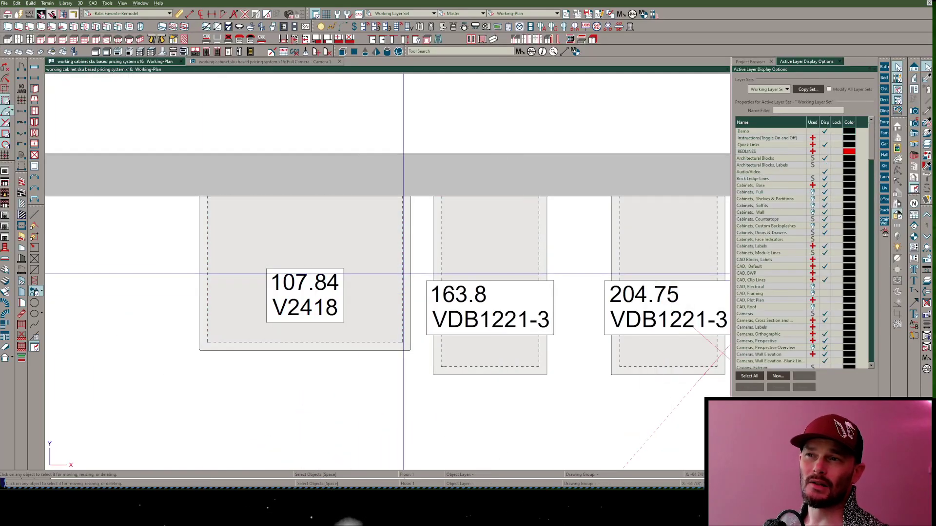
{"action": "left_click", "coordinate": [403, 274]}
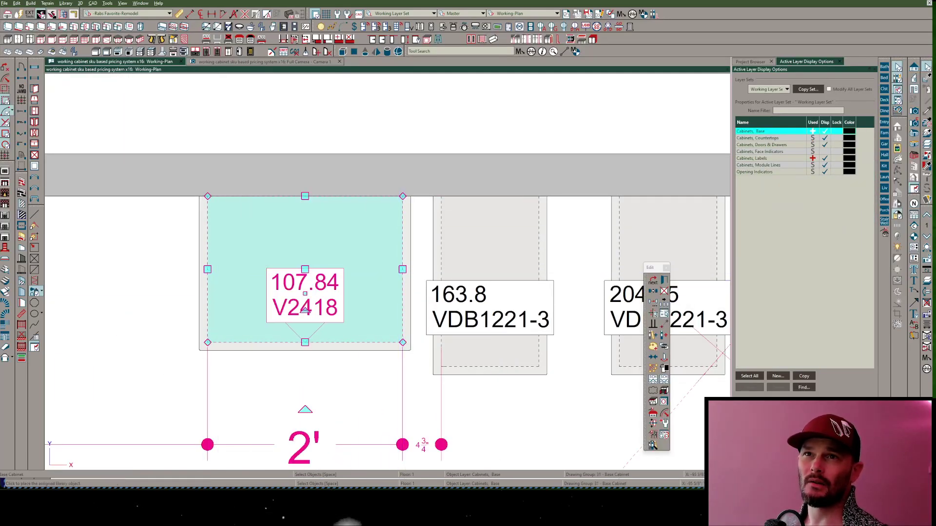
{"action": "scroll", "coordinate": [451, 271], "scroll_direction": "down", "scroll_amount": 2}
{"action": "left_click", "coordinate": [63, 39]}
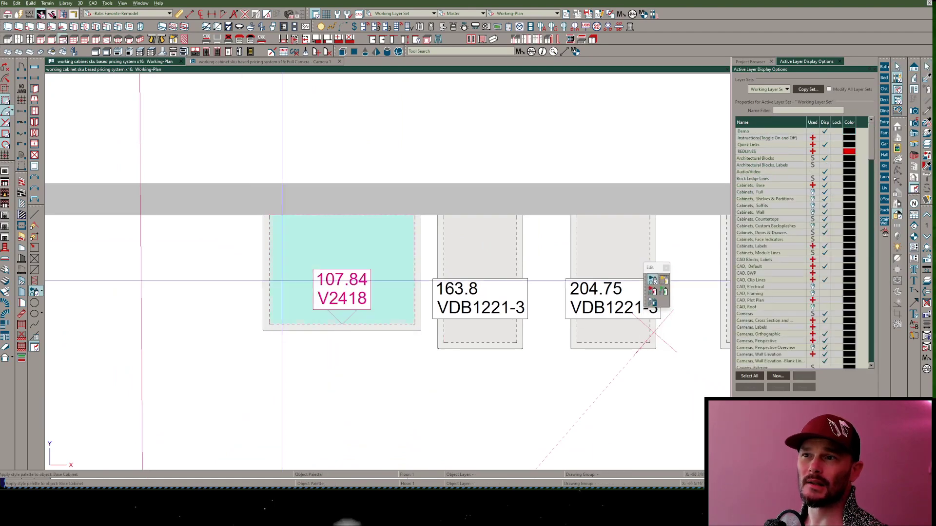
{"action": "left_click", "coordinate": [319, 287]}
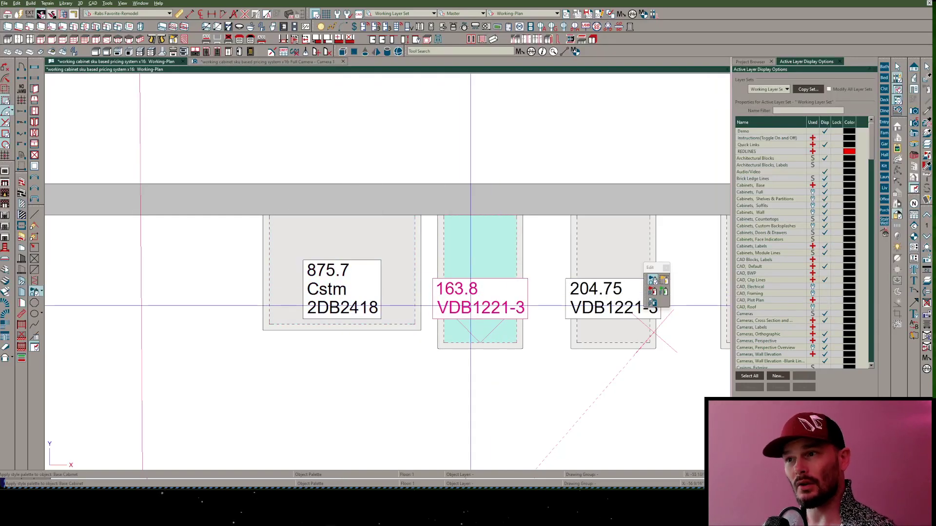
{"action": "key", "text": "ctrl+z"}
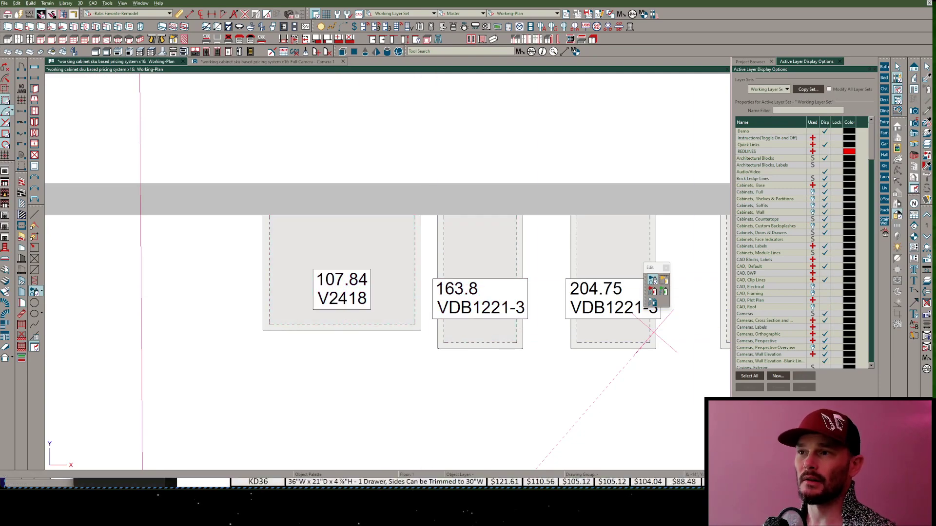
- Switch to the Vanity & Accessory Price List PDF to check the V2418 and VDB1221-3 prices, and return to the floor plan
{"action": "key", "text": "alt+Tab"}
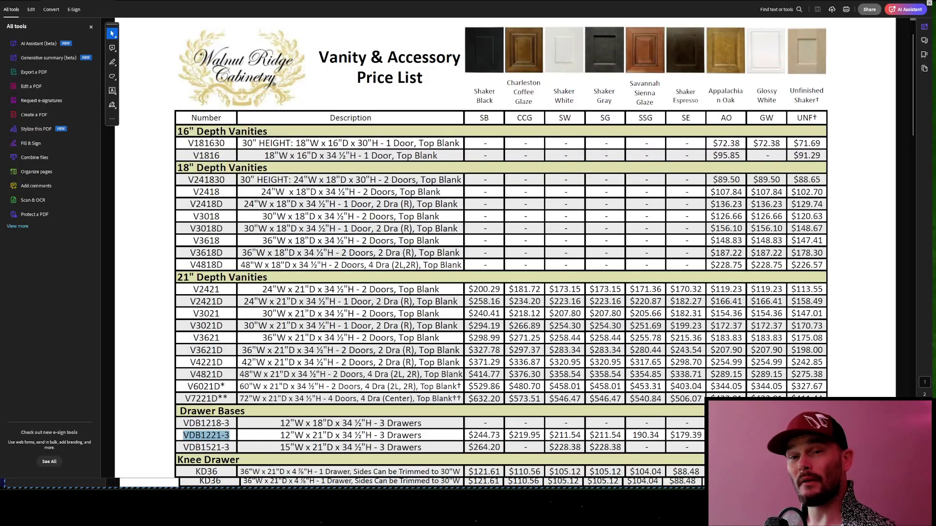
{"action": "key", "text": "alt+Tab"}
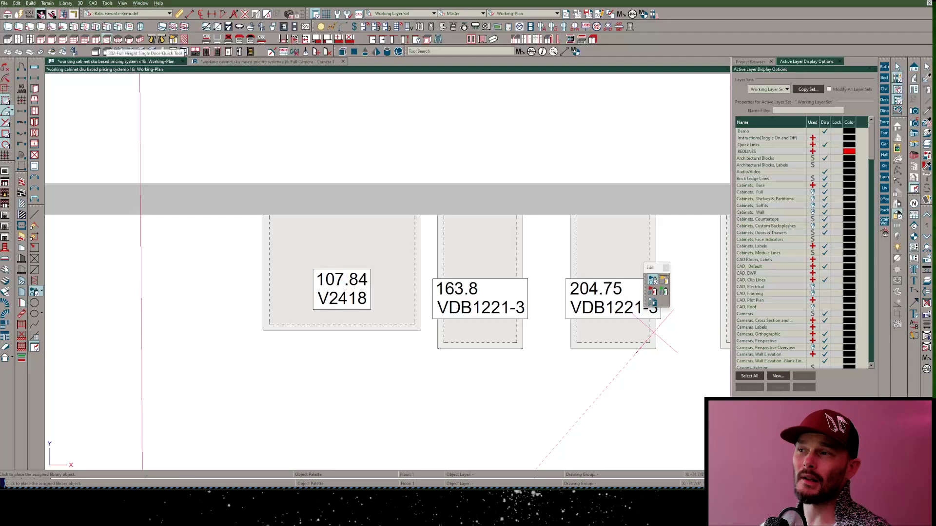
{"action": "key", "text": "space"}
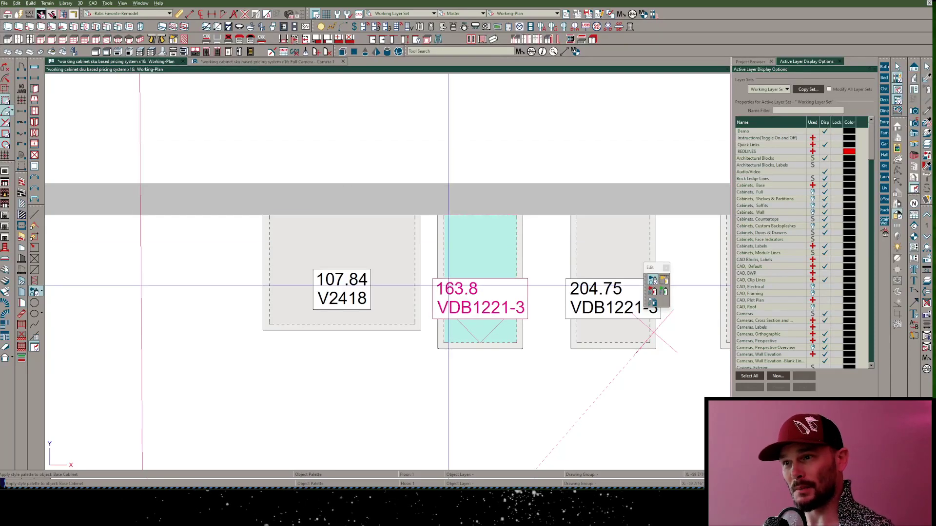
{"action": "middle_click_drag", "start_coordinate": [369, 355], "coordinate": [259, 335]}
{"action": "scroll", "coordinate": [260, 335], "scroll_direction": "down", "scroll_amount": 1}
{"action": "left_click", "coordinate": [226, 281]}
{"action": "mouse_move", "coordinate": [231, 308]}
{"action": "left_mouse_down"}
{"action": "mouse_move", "coordinate": [240, 307]}
{"action": "mouse_move", "coordinate": [234, 334]}
{"action": "mouse_move", "coordinate": [233, 255]}
{"action": "mouse_move", "coordinate": [233, 393]}
{"action": "mouse_move", "coordinate": [243, 302]}
{"action": "left_mouse_up"}
{"action": "left_click", "coordinate": [271, 347]}
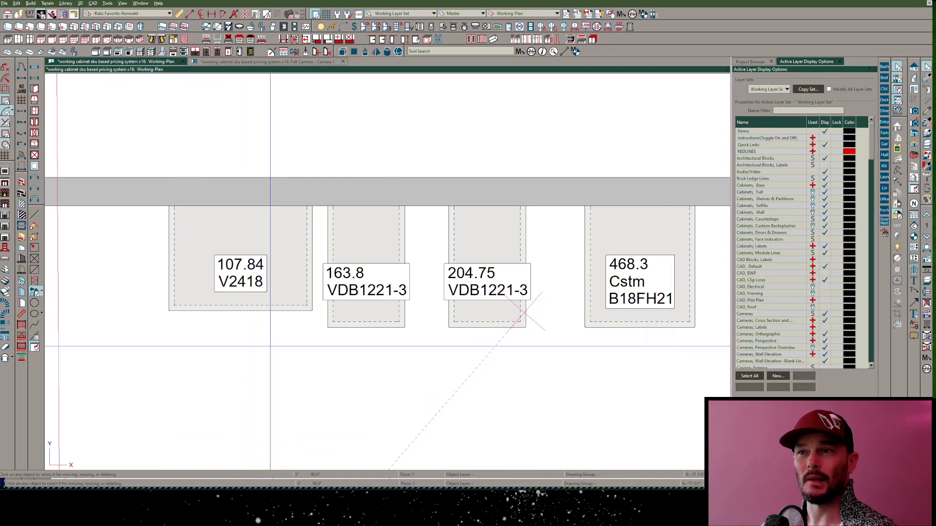
- Apply the finish style palette priced 195.0 to the second VDB1221-3 drawer base
{"action": "scroll", "coordinate": [270, 346], "scroll_direction": "down", "scroll_amount": 3}
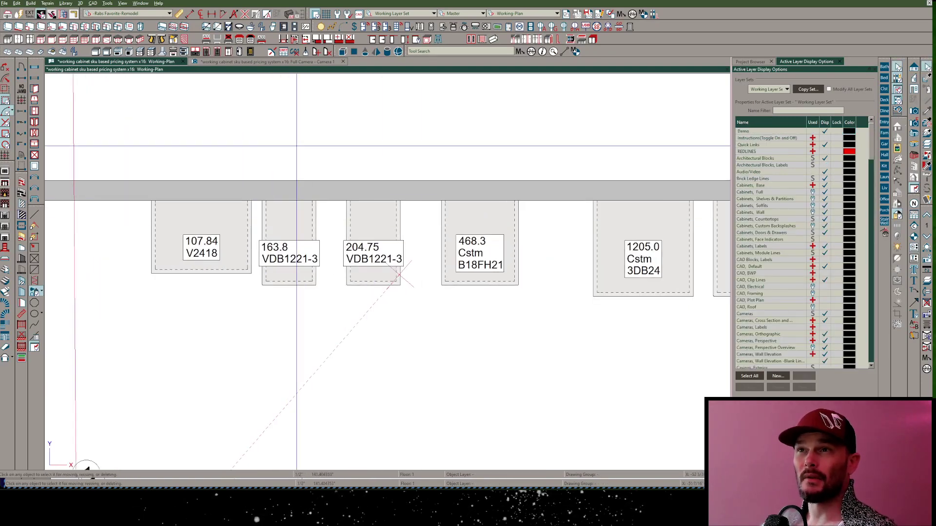
{"action": "left_click", "coordinate": [373, 268]}
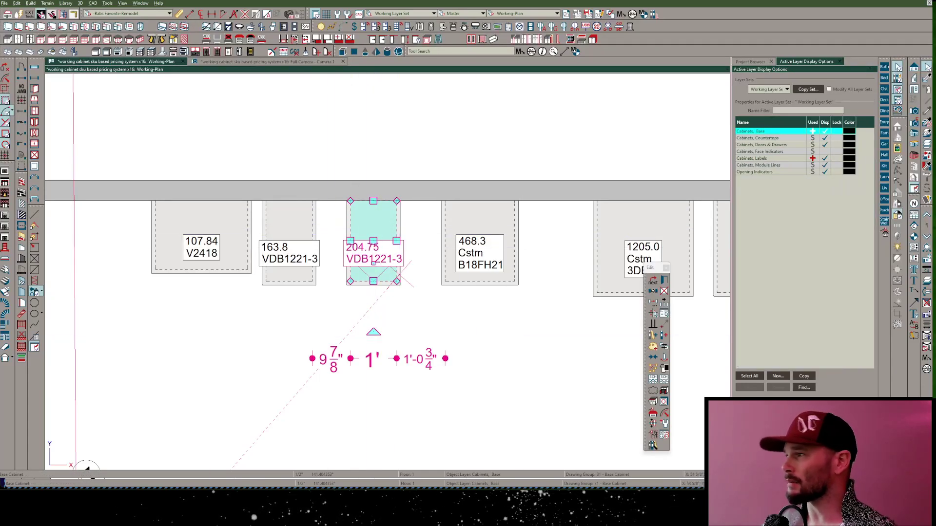
{"action": "key", "text": "p"}
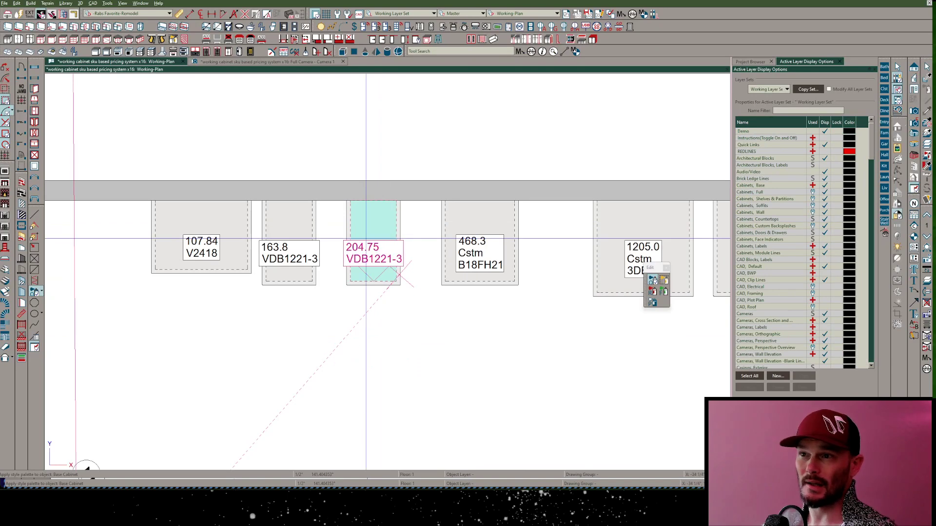
{"action": "left_click", "coordinate": [364, 226]}
{"action": "left_click", "coordinate": [364, 227]}
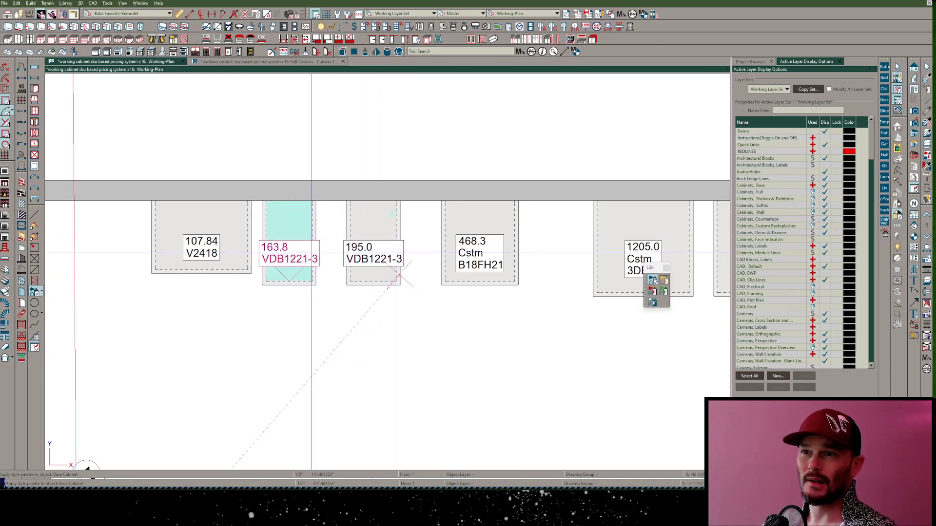
{"action": "key", "text": "Escape"}
- Apply the finish style palette that prices VDB1221-3 at 163.8 to all cabinets in the room at once
{"action": "scroll", "coordinate": [388, 279], "scroll_direction": "up", "scroll_amount": 2}
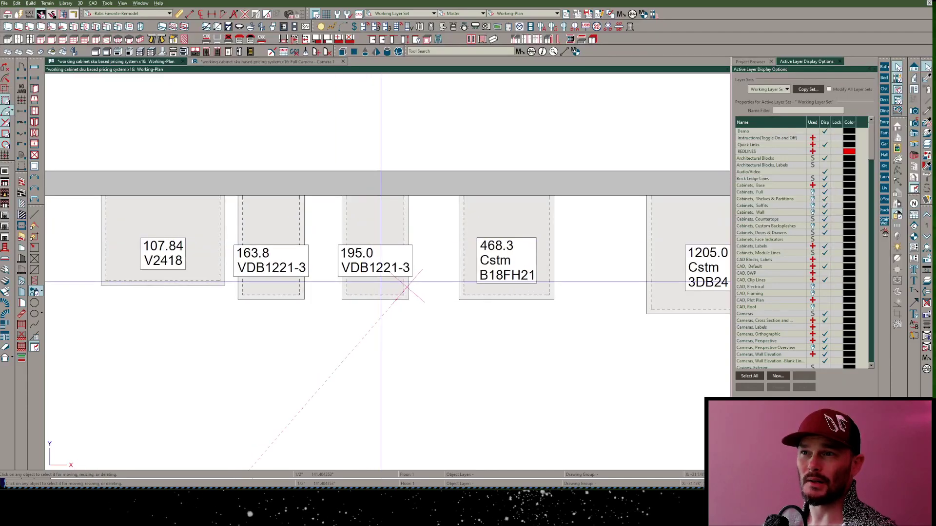
{"action": "key", "text": "p"}
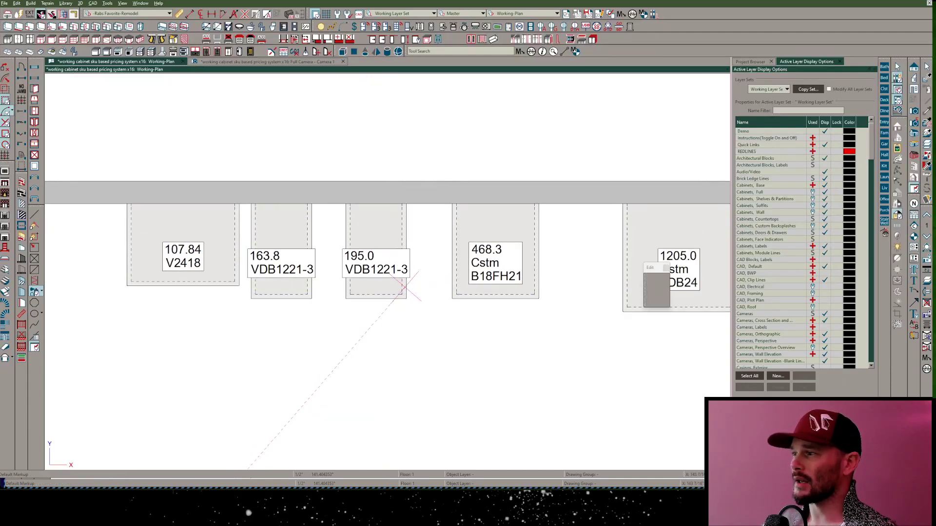
{"action": "scroll", "coordinate": [363, 267], "scroll_direction": "down", "scroll_amount": 2}
{"action": "left_click", "coordinate": [652, 292]}
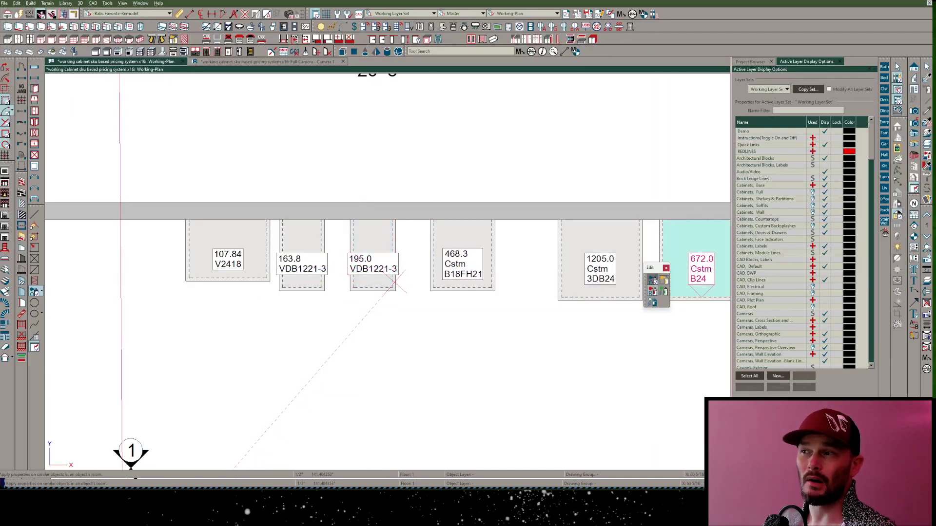
{"action": "left_click", "coordinate": [510, 314]}
{"action": "middle_click_drag", "start_coordinate": [455, 319], "coordinate": [374, 349]}
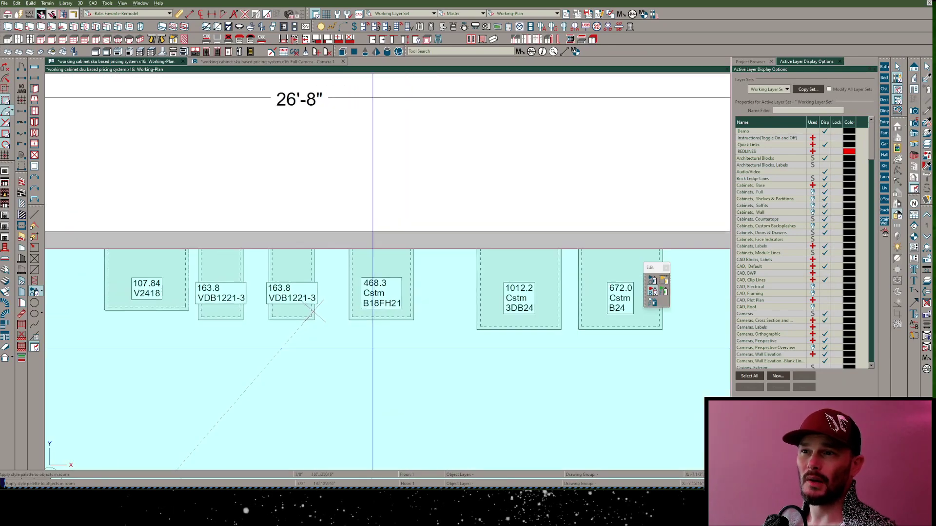
{"action": "key", "text": "Escape"}
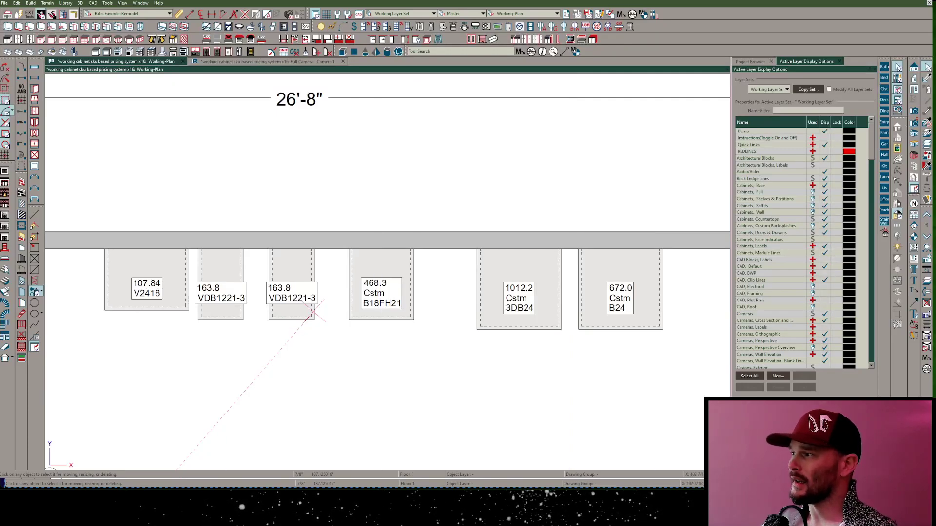
- Apply another finish style palette to the area enclosing V2418 and the adjacent VDB1221-3, pricing them at 128.38 and 195.0
{"action": "left_click", "coordinate": [35, 291]}
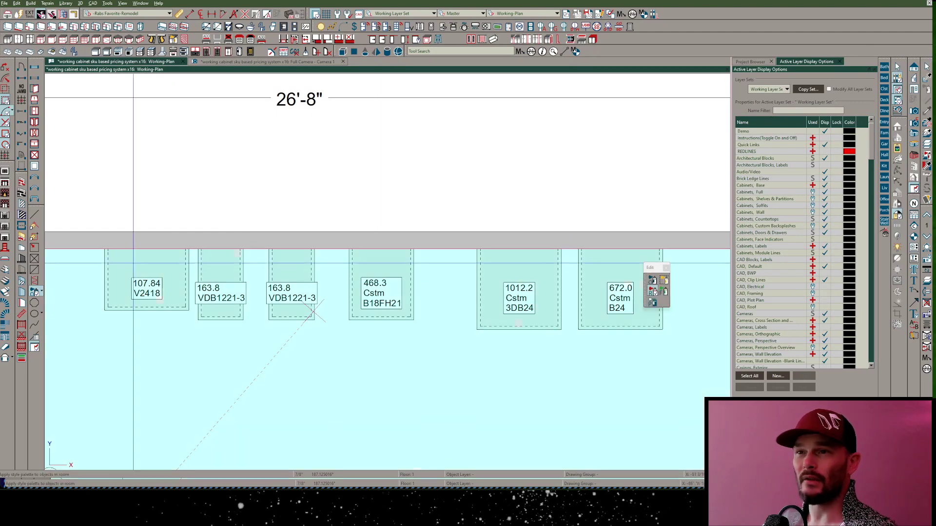
{"action": "left_click", "coordinate": [664, 281]}
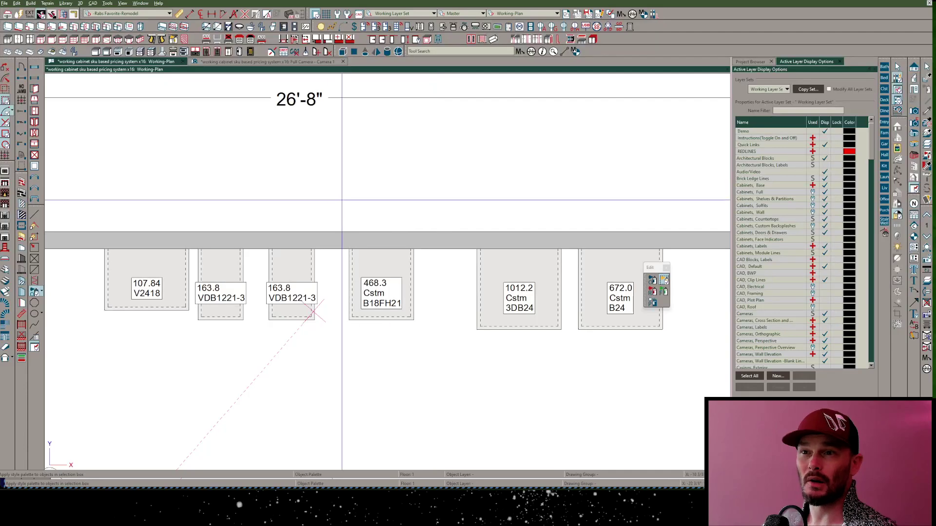
{"action": "left_click_drag", "start_coordinate": [252, 217], "coordinate": [77, 365]}
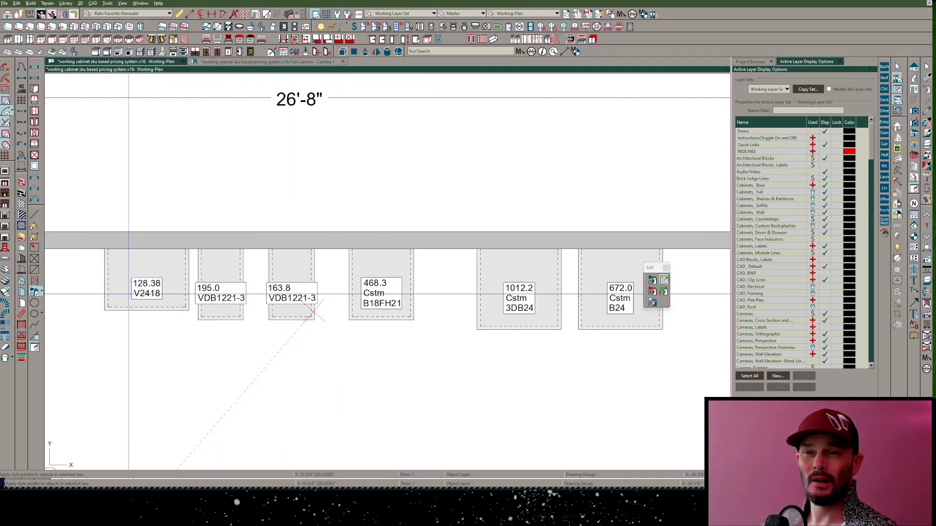
{"action": "scroll", "coordinate": [313, 312], "scroll_direction": "up", "scroll_amount": 2}
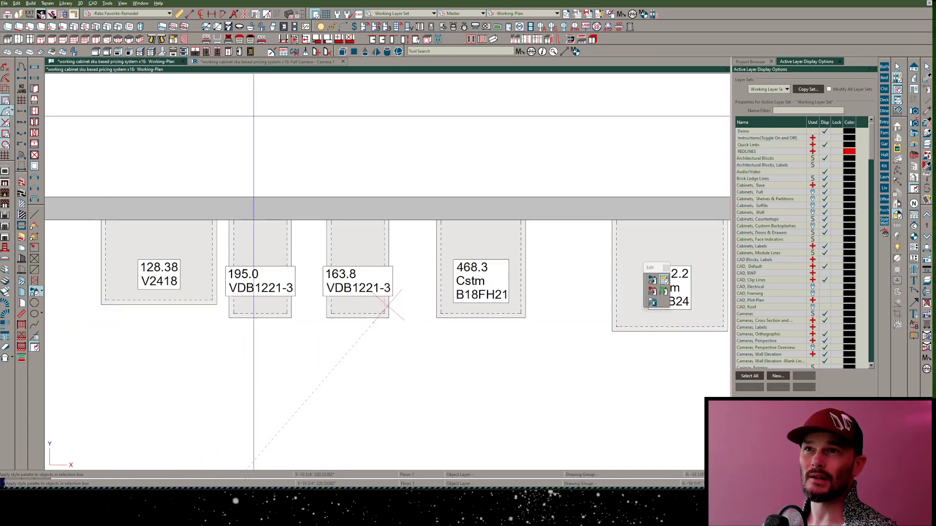
- Apply the finish style palette priced 204.75 to only the VDB1221-3 beside V2418, using a selection box around it
{"action": "left_click", "coordinate": [35, 292]}
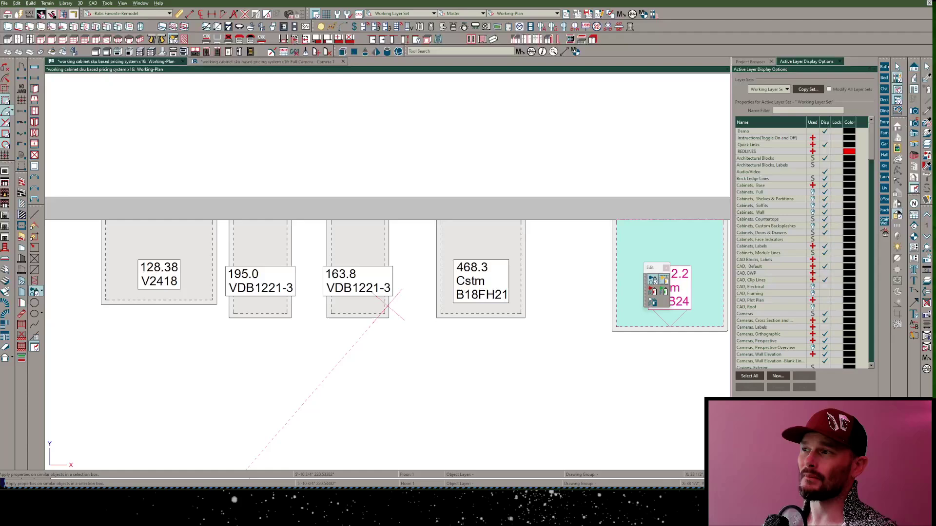
{"action": "left_click", "coordinate": [663, 280]}
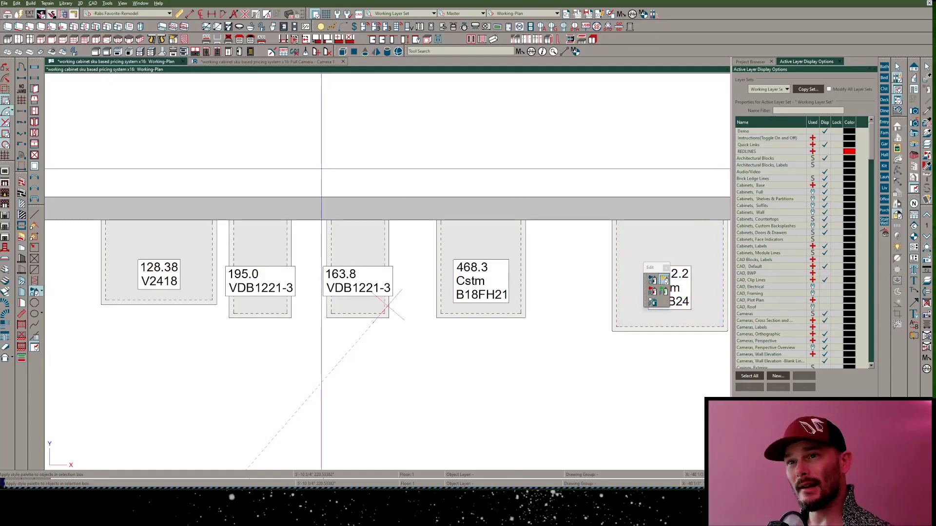
{"action": "left_click_drag", "start_coordinate": [316, 169], "coordinate": [222, 362]}
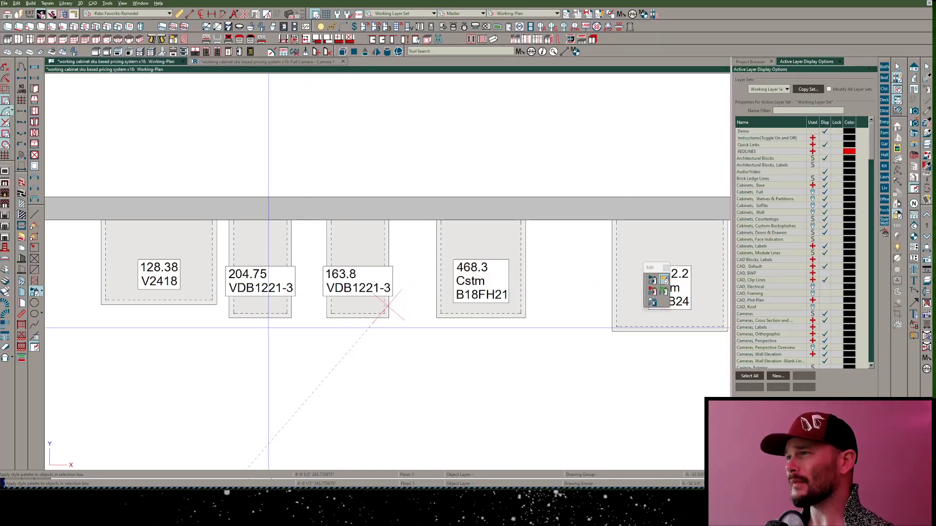
{"action": "scroll", "coordinate": [268, 328], "scroll_direction": "down", "scroll_amount": 5}
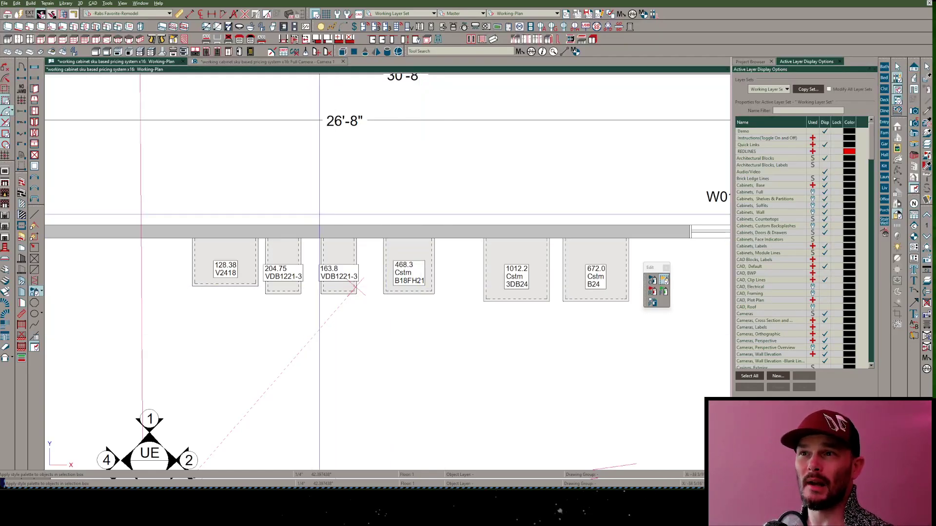
- Convert the custom 3DB24 drawer base into a two-drawer 2DB24 base with its style palette
{"action": "middle_click_drag", "start_coordinate": [385, 190], "coordinate": [240, 185]}
{"action": "scroll", "coordinate": [240, 185], "scroll_direction": "up", "scroll_amount": 6}
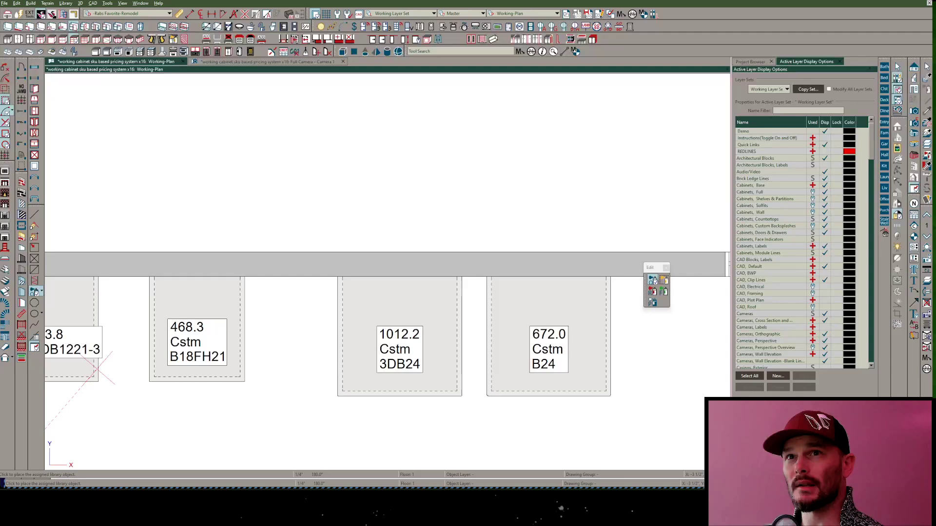
{"action": "left_click", "coordinate": [413, 365]}
{"action": "middle_click_drag", "start_coordinate": [462, 216], "coordinate": [395, 193]}
{"action": "scroll", "coordinate": [395, 193], "scroll_direction": "down", "scroll_amount": 1}
- Convert the 2DB24 base into a full-height-door B24FH cabinet and switch it to the option priced 504.0
{"action": "left_click", "coordinate": [96, 39]}
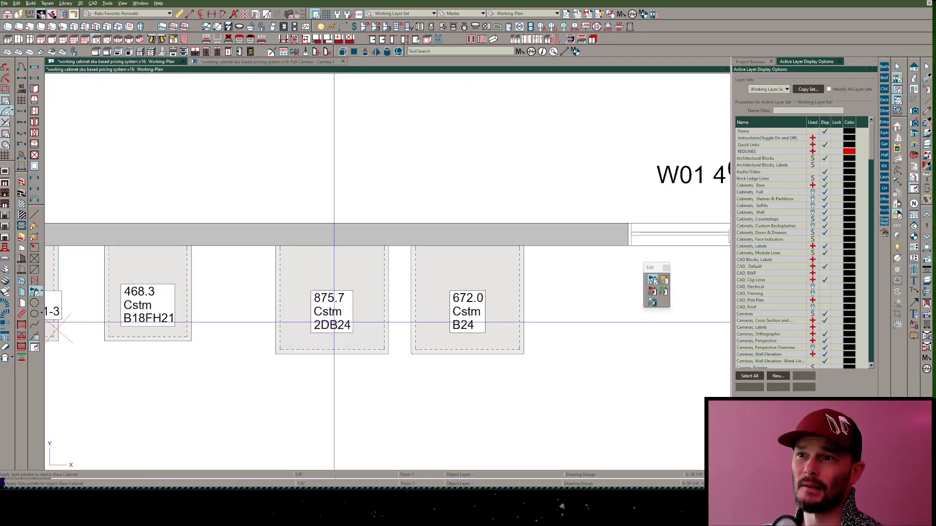
{"action": "left_click", "coordinate": [312, 305]}
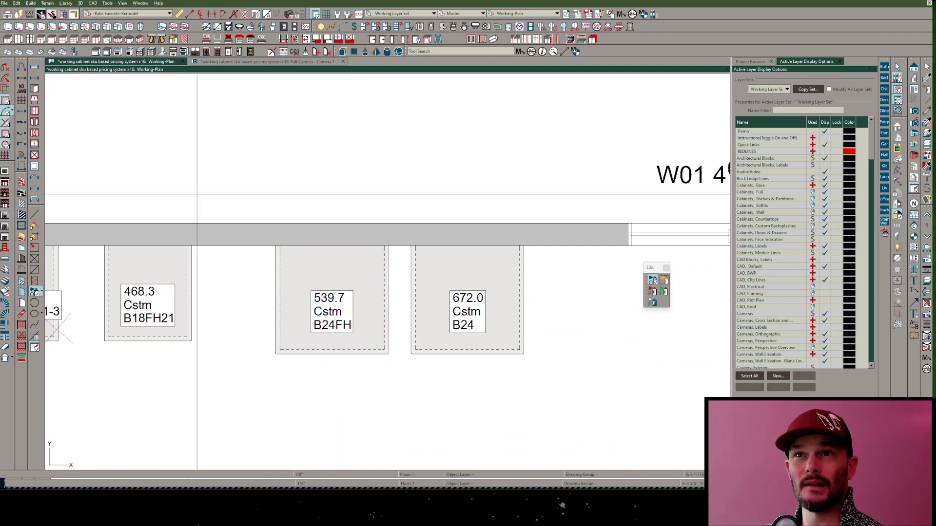
{"action": "left_click", "coordinate": [345, 321]}
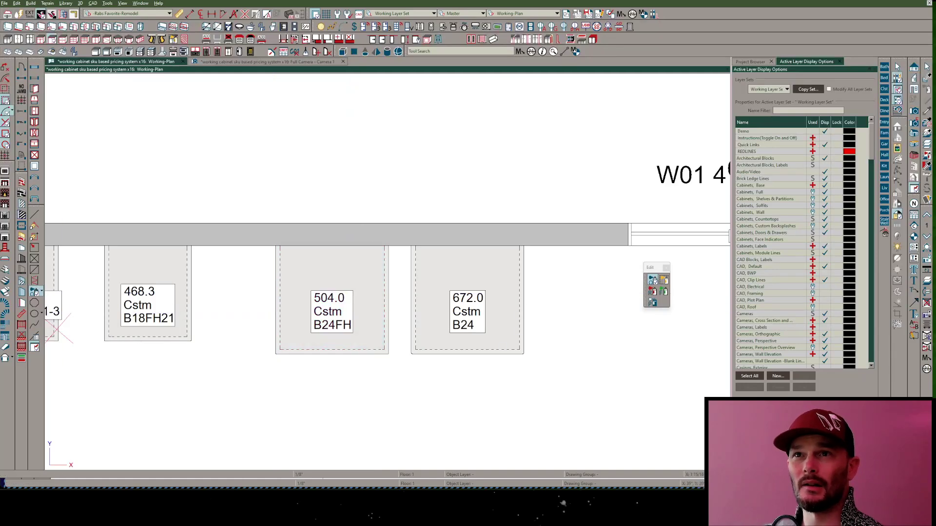
- Convert the B24 base into the Gbg24 garbage cabinet, and the neighbouring B24FH cabinet into a dishwasher labelled D/W
{"action": "left_click", "coordinate": [477, 287]}
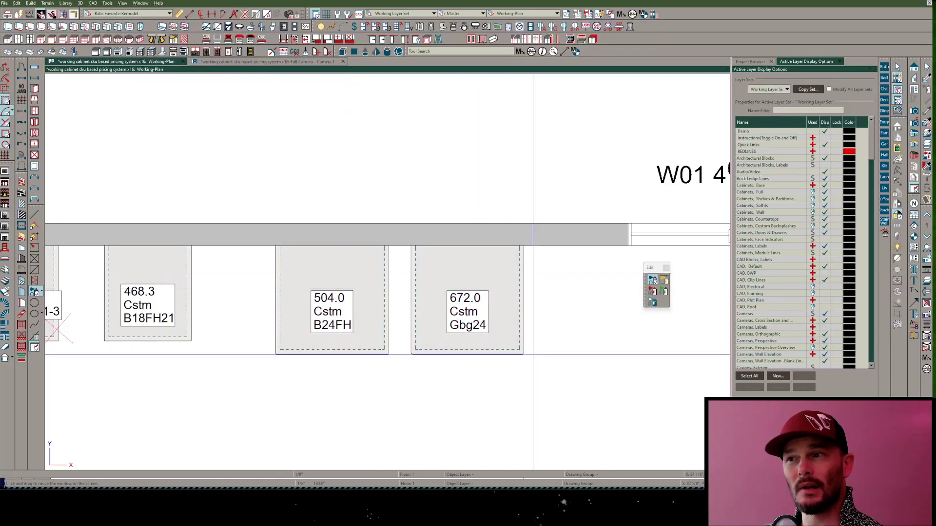
{"action": "scroll", "coordinate": [532, 353], "scroll_direction": "down", "scroll_amount": 2}
{"action": "middle_click_drag", "start_coordinate": [532, 353], "coordinate": [414, 366]}
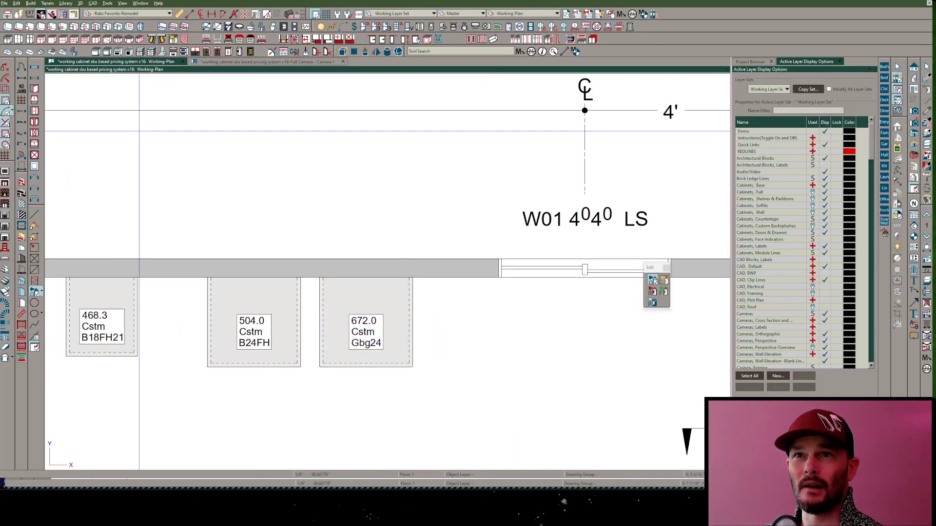
{"action": "left_click", "coordinate": [262, 335]}
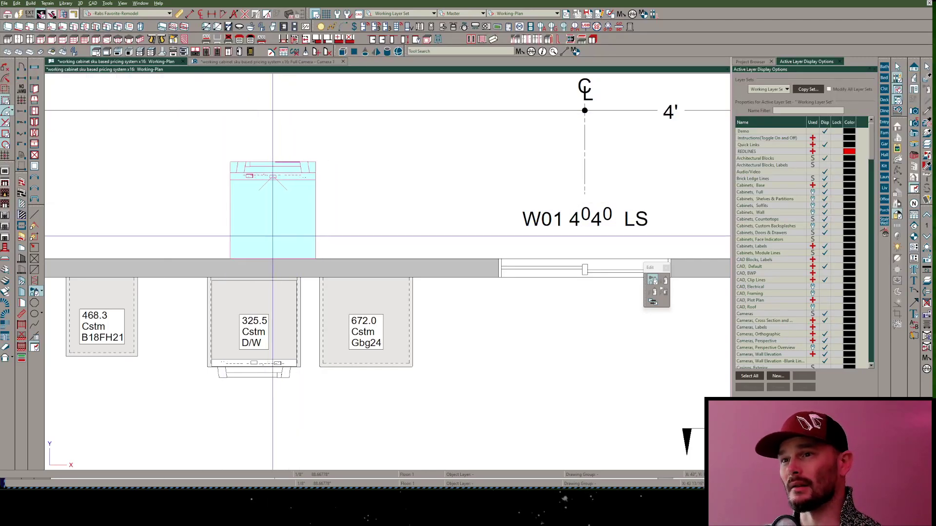
{"action": "scroll", "coordinate": [272, 236], "scroll_direction": "down", "scroll_amount": 1}
{"action": "middle_click_drag", "start_coordinate": [246, 222], "coordinate": [461, 213]}
{"action": "scroll", "coordinate": [461, 213], "scroll_direction": "down", "scroll_amount": 1}
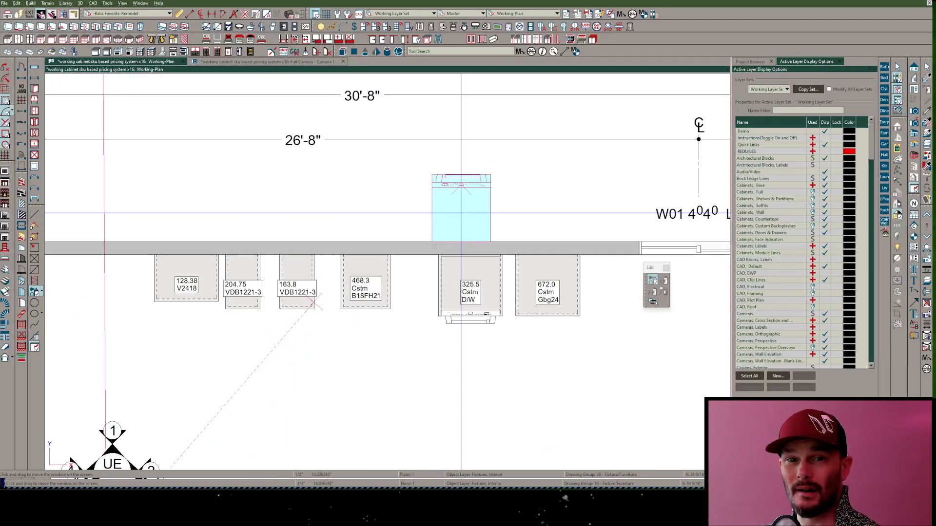